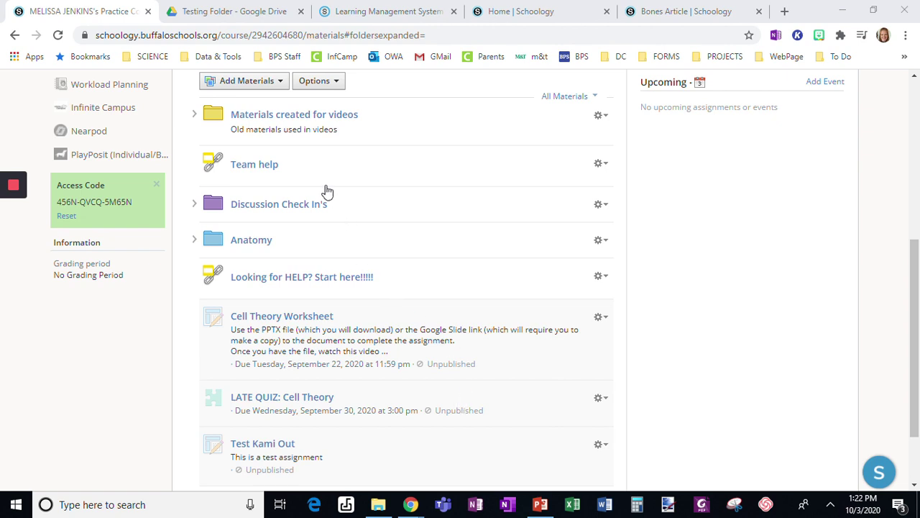
# - Add an assignment from Add Materials and name it 'Article – Read and Answer questions'
pyautogui.click(261, 85)
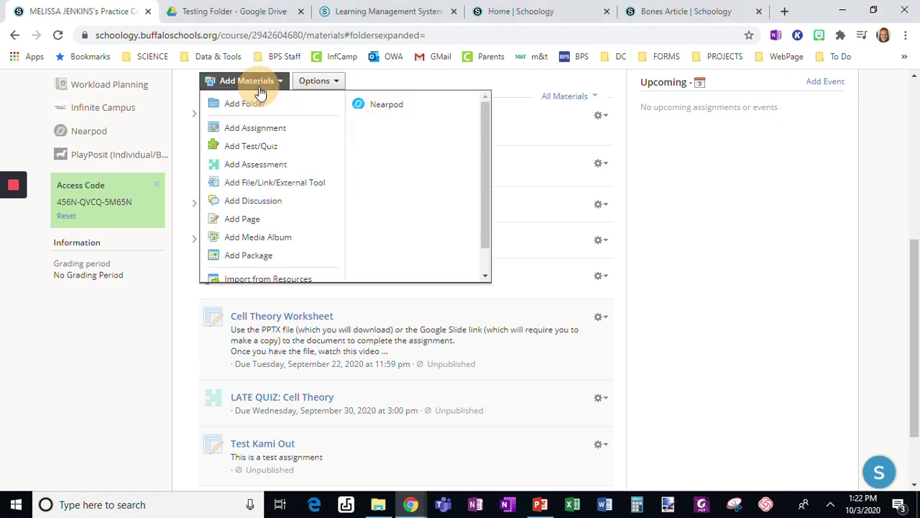
pyautogui.click(260, 129)
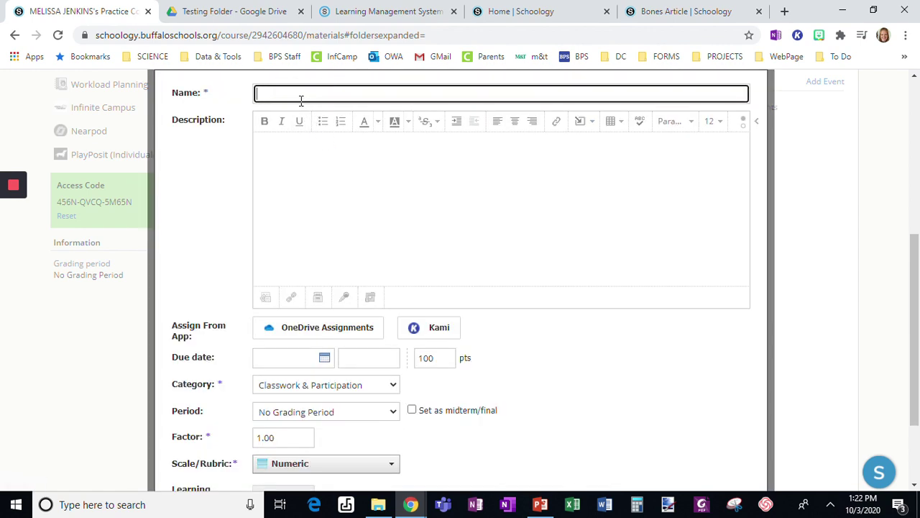
pyautogui.write('AS')
pyautogui.write('Read and Answer questions')
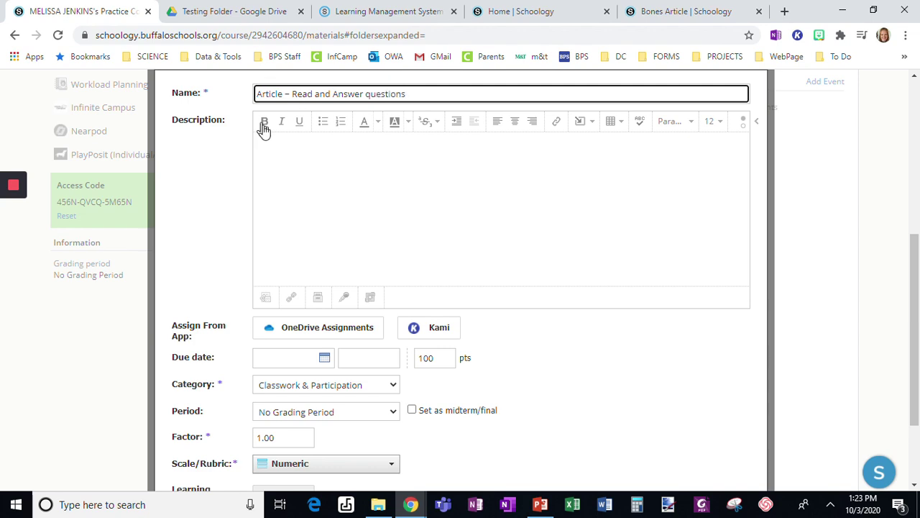
# - Copy the full directions from the Bones Article assignment
pyautogui.click(282, 151)
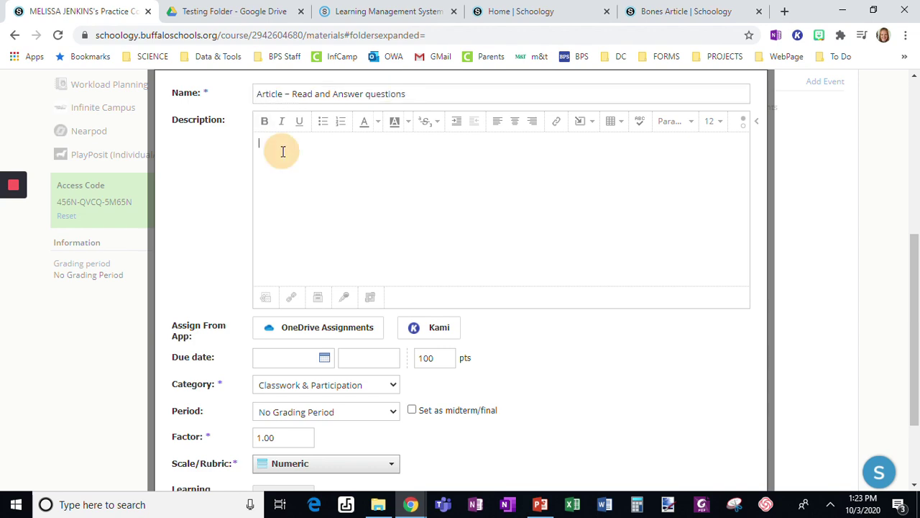
pyautogui.click(658, 16)
pyautogui.scroll(-1, 417, 252)
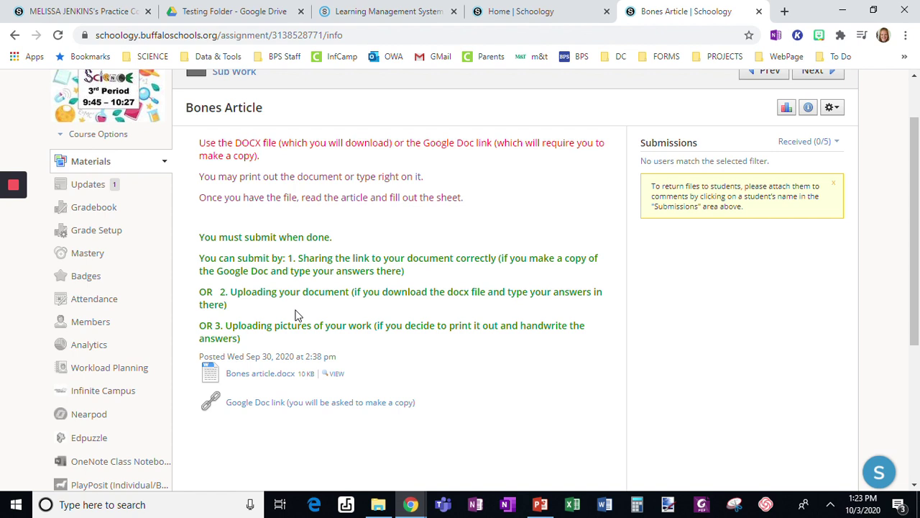
pyautogui.moveTo(253, 345); pyautogui.dragTo(218, 144)
pyautogui.hotkey('ctrl', 'c')
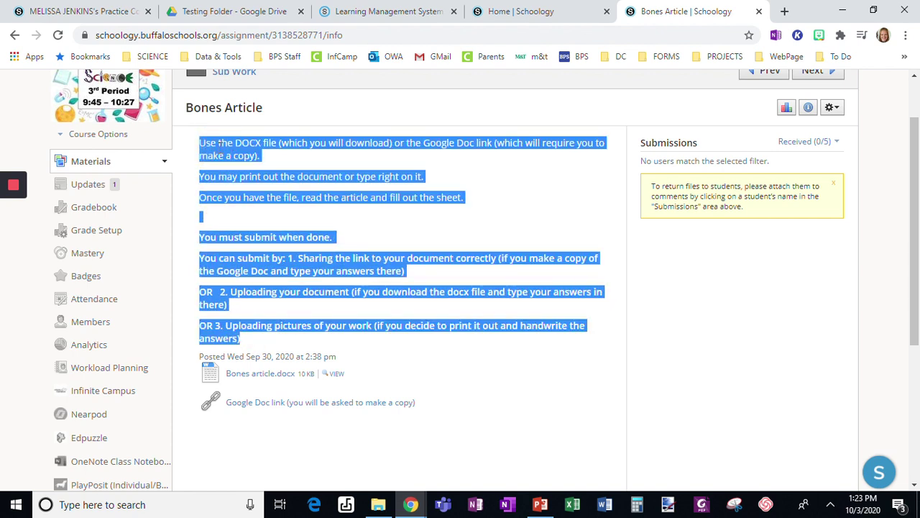
pyautogui.click(108, 11)
# - Paste the directions into the new Description and delete the blank line before 'You must submit'
pyautogui.click(304, 152)
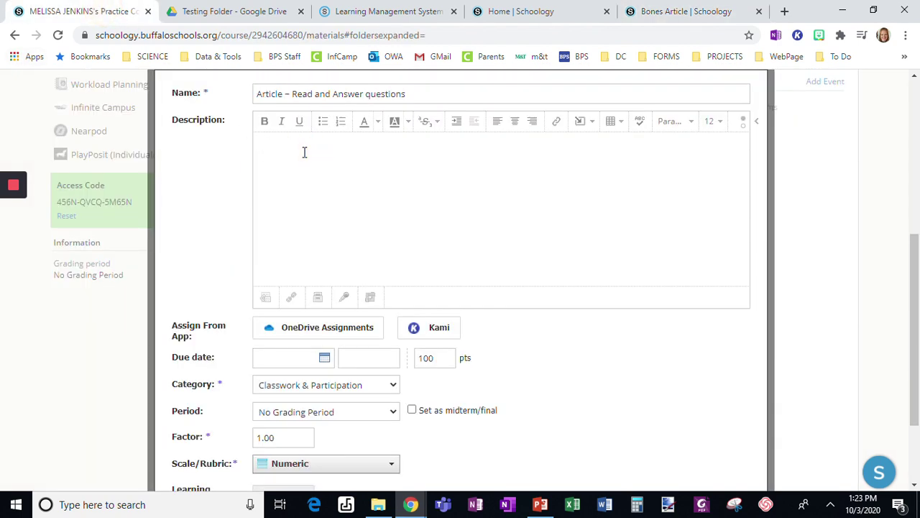
pyautogui.hotkey('ctrl', 'v')
pyautogui.scroll(1, 469, 191)
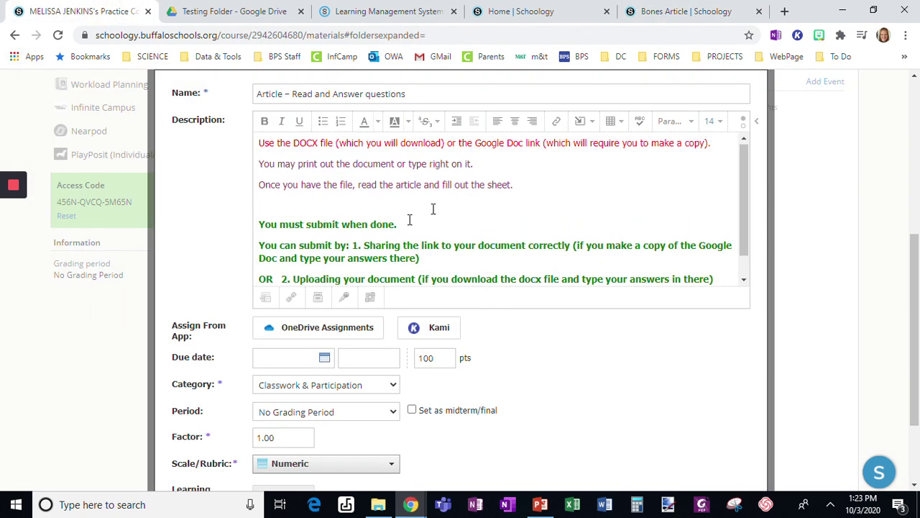
pyautogui.click(260, 225)
pyautogui.press('BackSpace')
pyautogui.scroll(1, 409, 206)
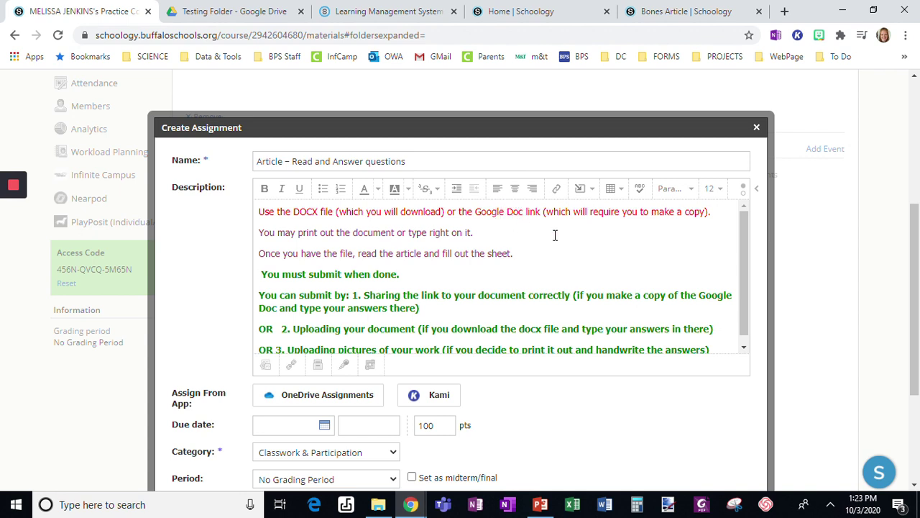
pyautogui.scroll(-1, 619, 248)
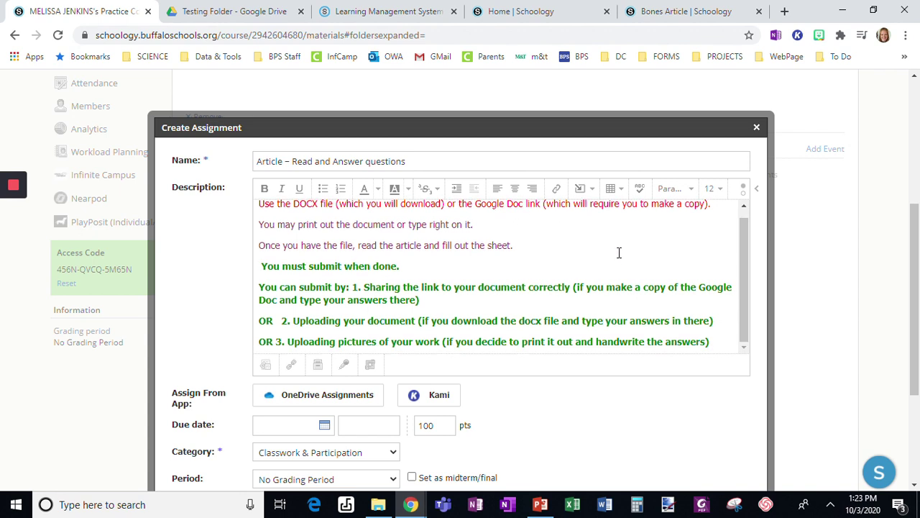
pyautogui.scroll(-1, 671, 260)
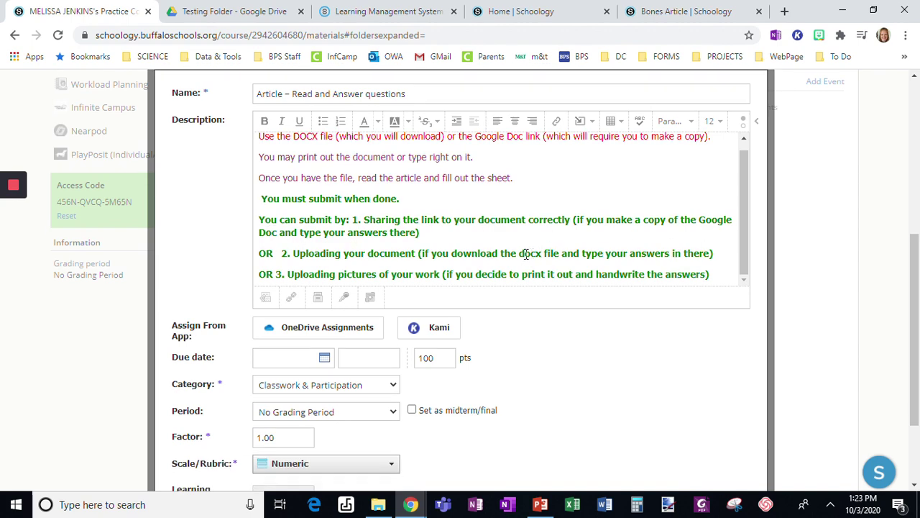
pyautogui.scroll(-1, 575, 252)
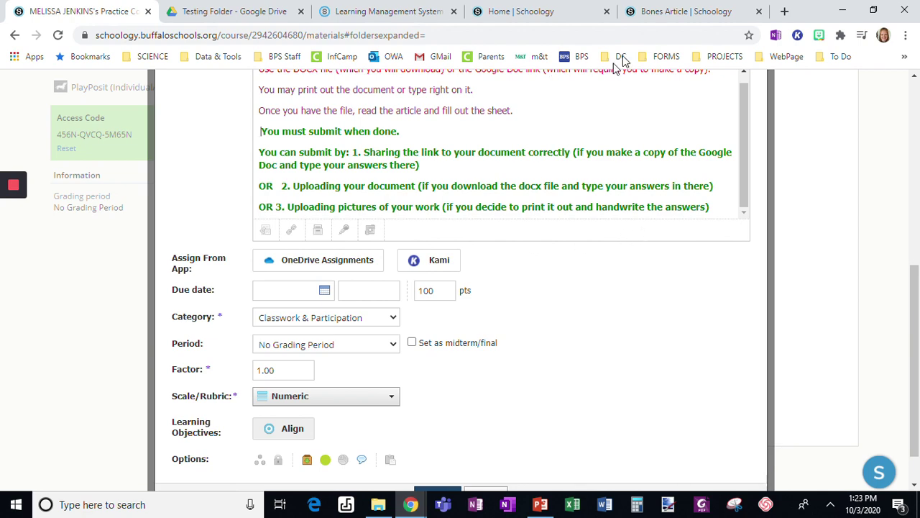
# - Recheck the Bones Article attachments, then start attaching a file from OneDrive
pyautogui.click(653, 11)
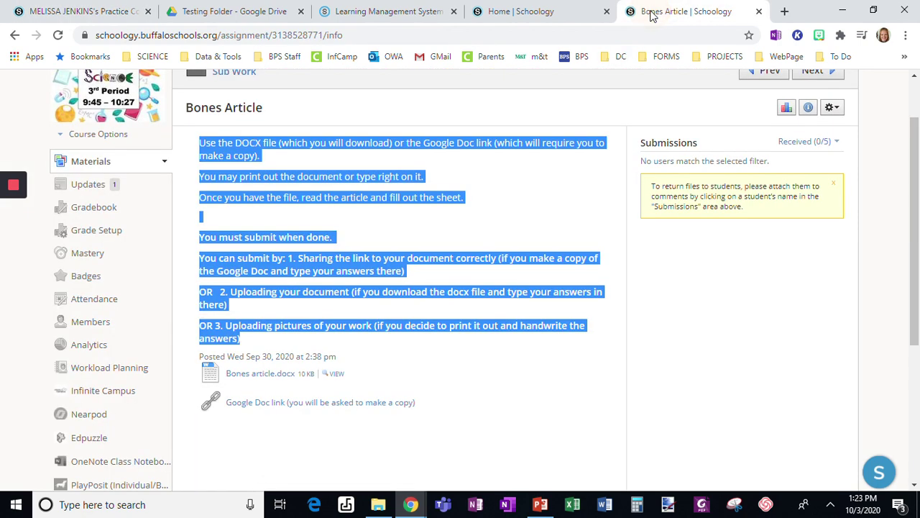
pyautogui.click(107, 15)
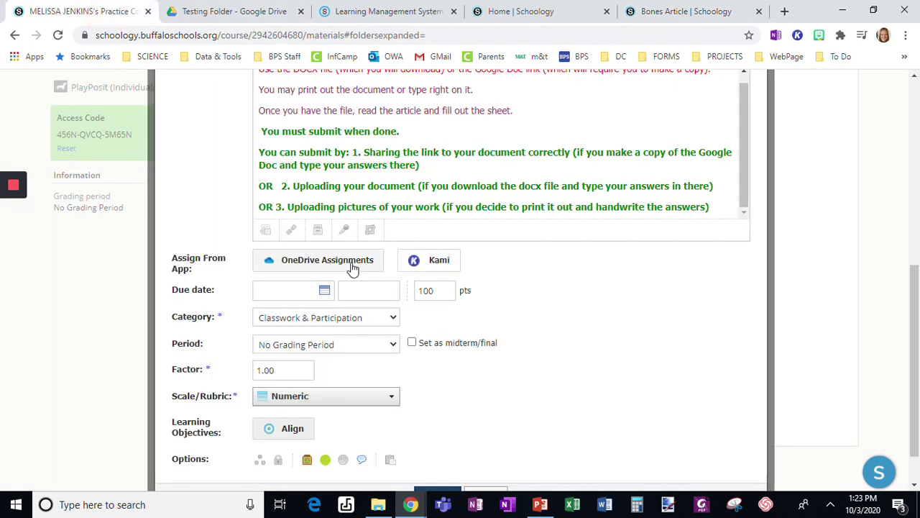
pyautogui.click(265, 230)
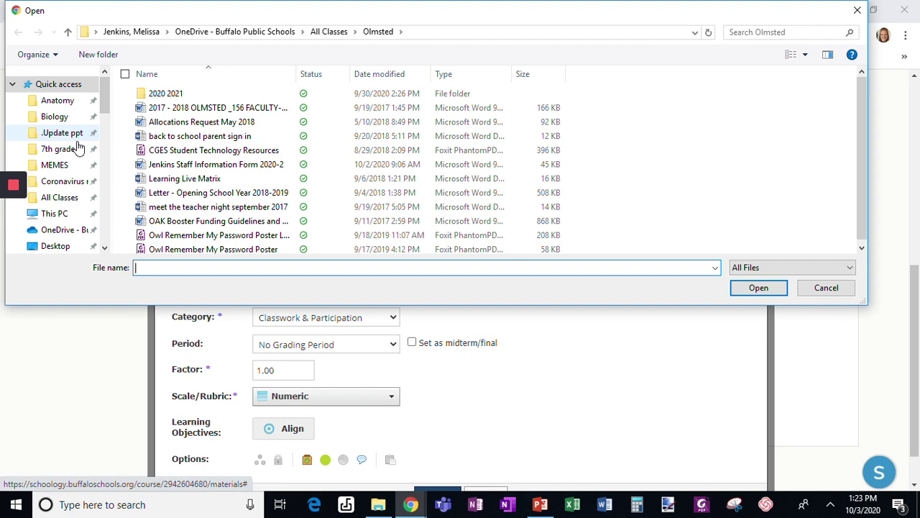
pyautogui.click(68, 204)
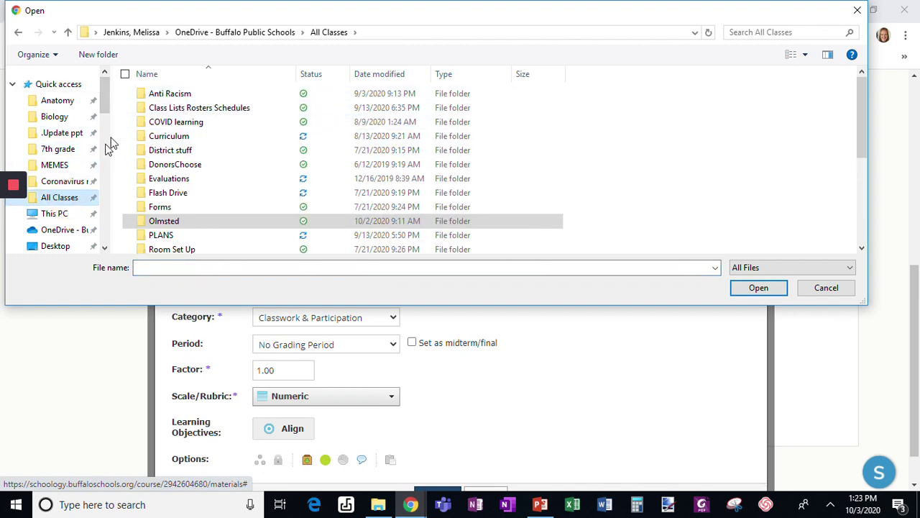
pyautogui.click(58, 229)
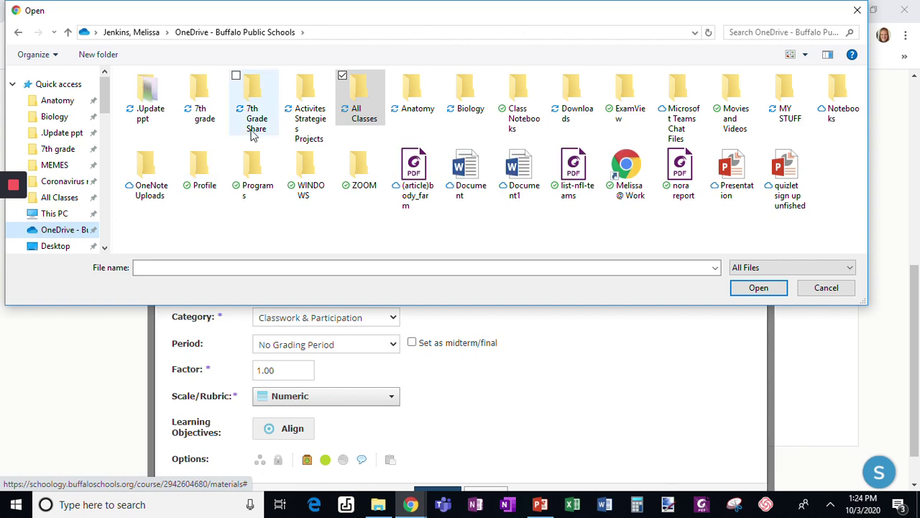
# - Upload protozoa article.docx from Activites Strategies Projects > Articles > 2019 2020 > Biology
pyautogui.doubleClick(300, 104)
pyautogui.click(180, 96)
pyautogui.doubleClick(180, 96)
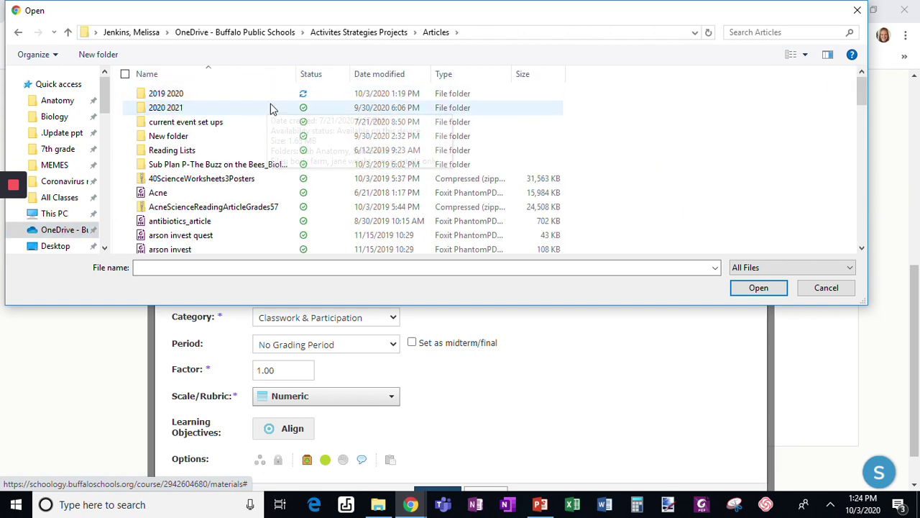
pyautogui.doubleClick(180, 94)
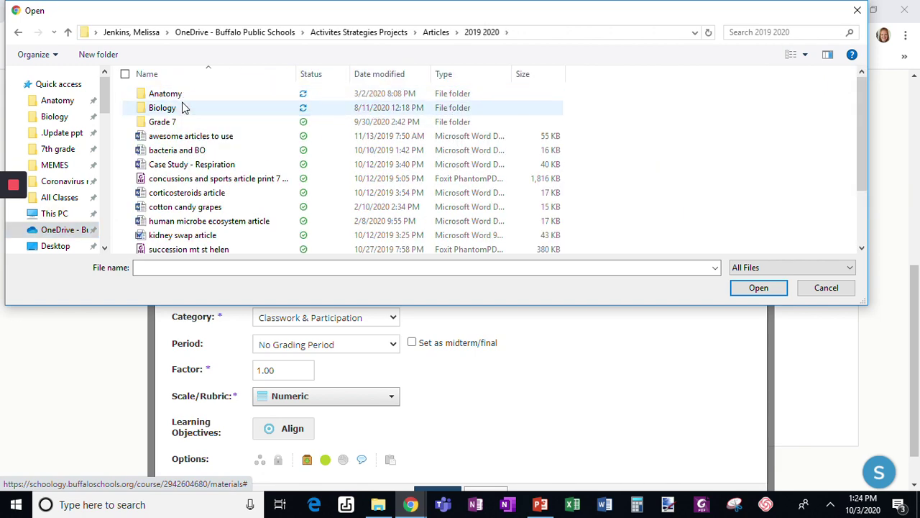
pyautogui.doubleClick(163, 107)
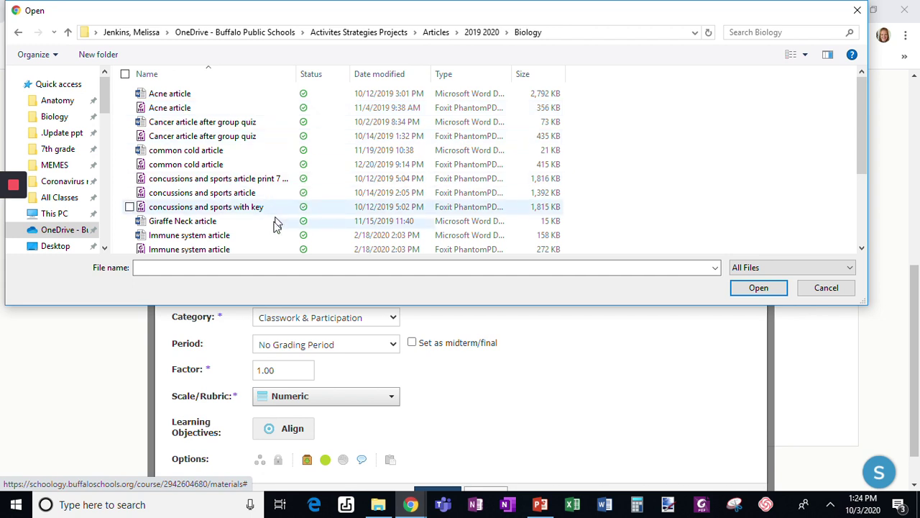
pyautogui.scroll(-3, 232, 167)
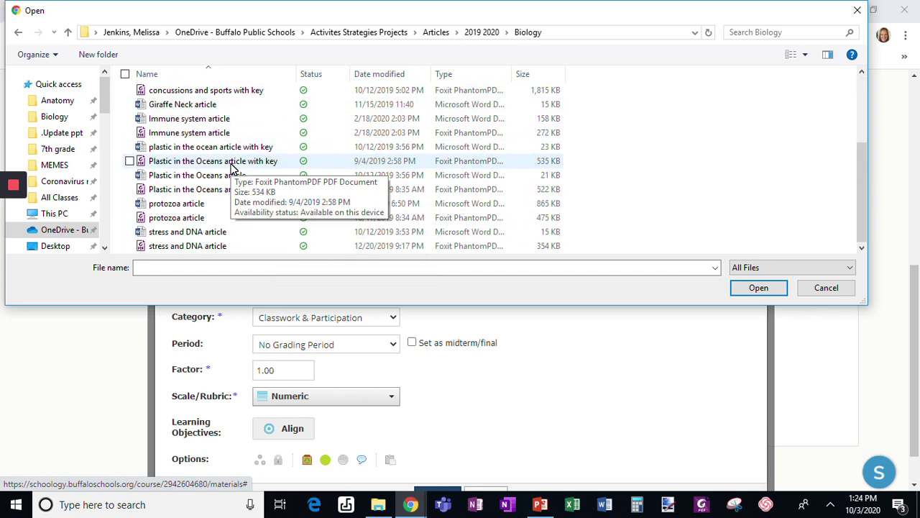
pyautogui.click(216, 205)
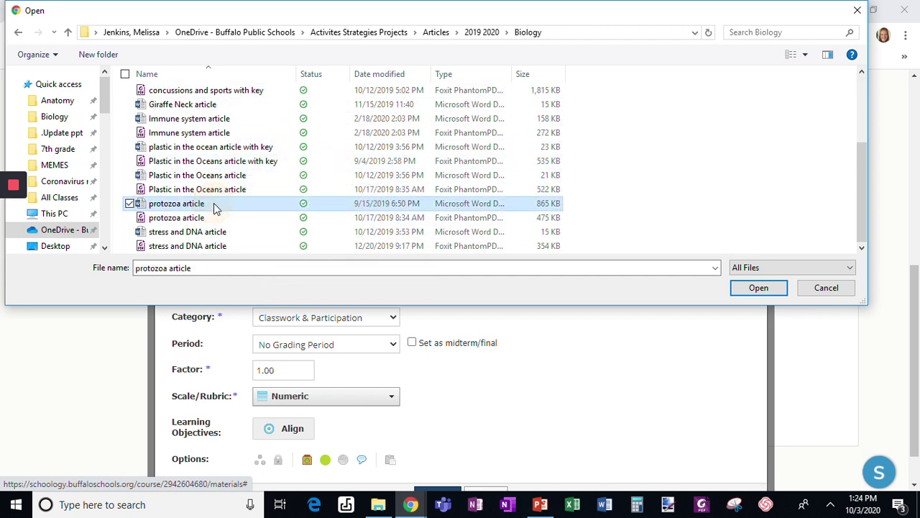
pyautogui.click(748, 288)
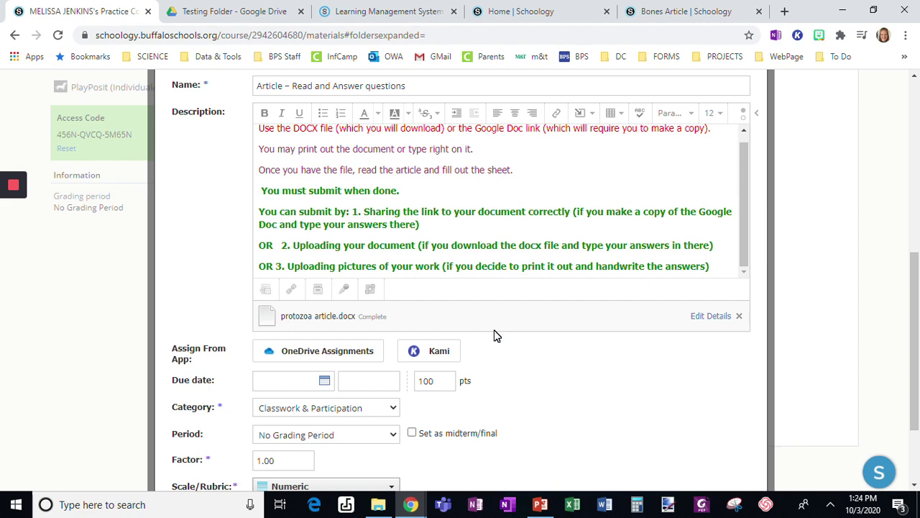
# - Drag protozoa article.docx from the Biology folder into Drive's Testing Folder
pyautogui.click(202, 16)
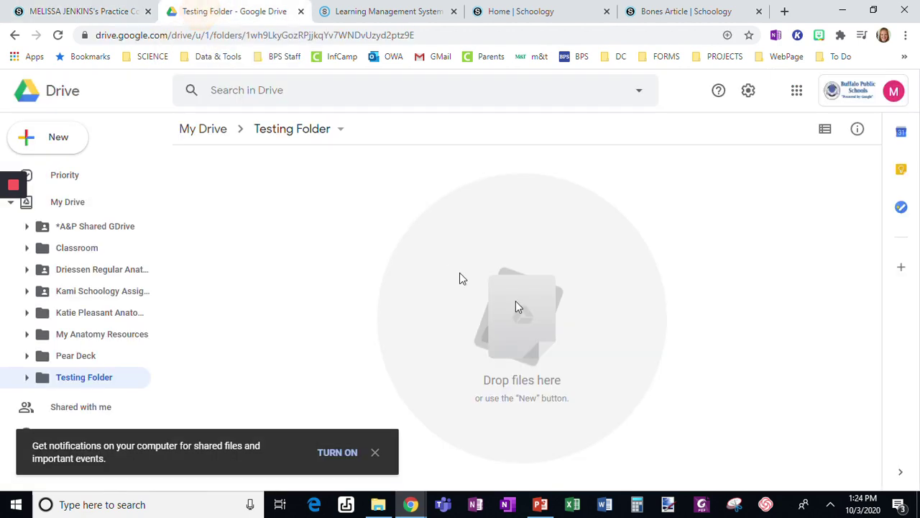
pyautogui.click(377, 506)
pyautogui.scroll(-1, 327, 402)
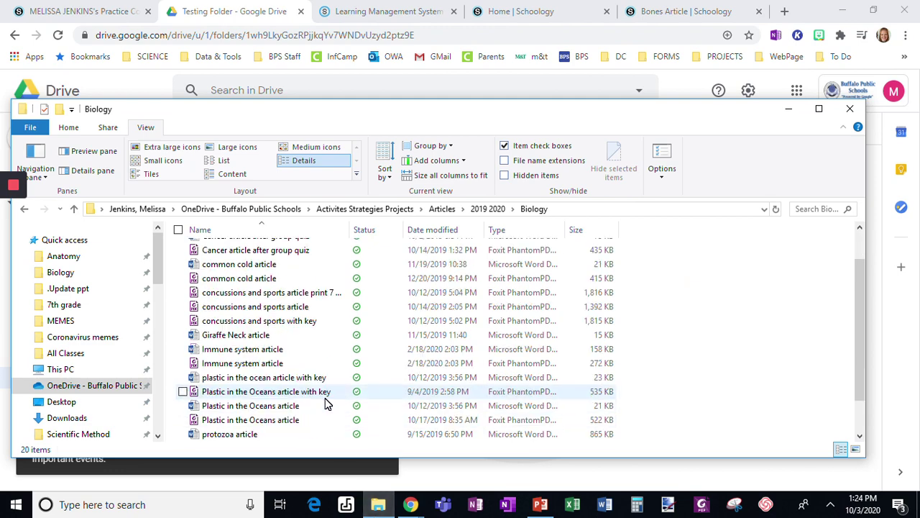
pyautogui.scroll(-1, 312, 400)
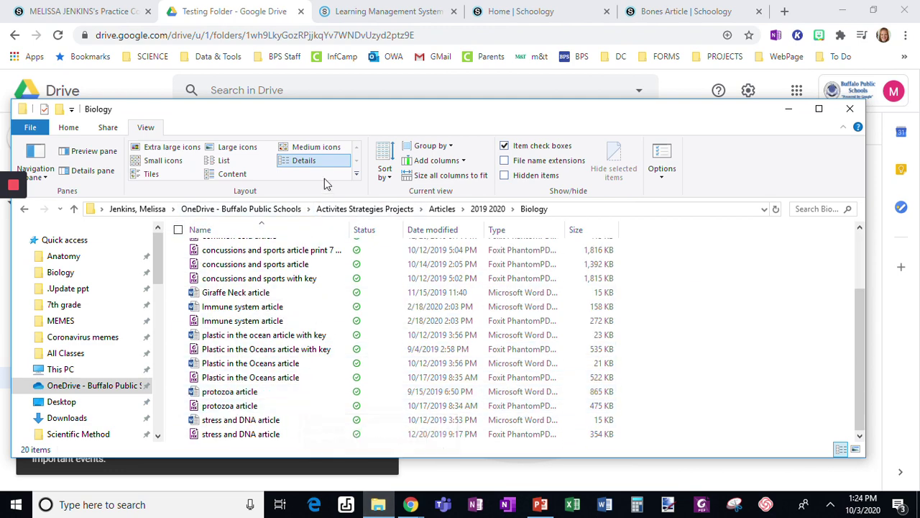
pyautogui.moveTo(328, 123); pyautogui.dragTo(876, 112)
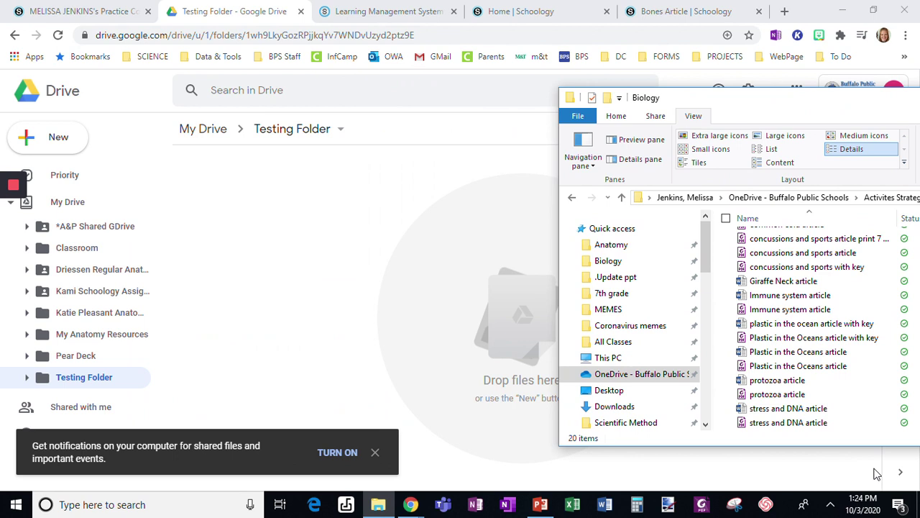
pyautogui.moveTo(780, 381); pyautogui.dragTo(449, 341)
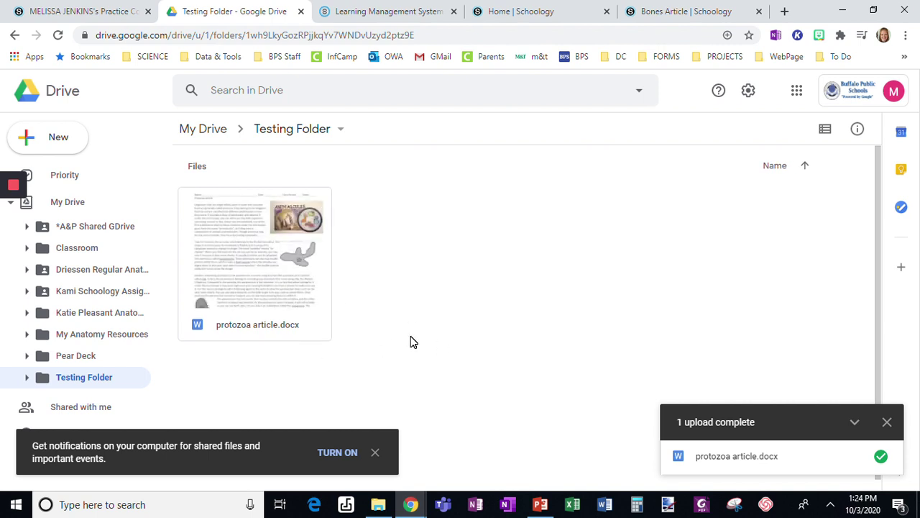
pyautogui.rightClick(269, 299)
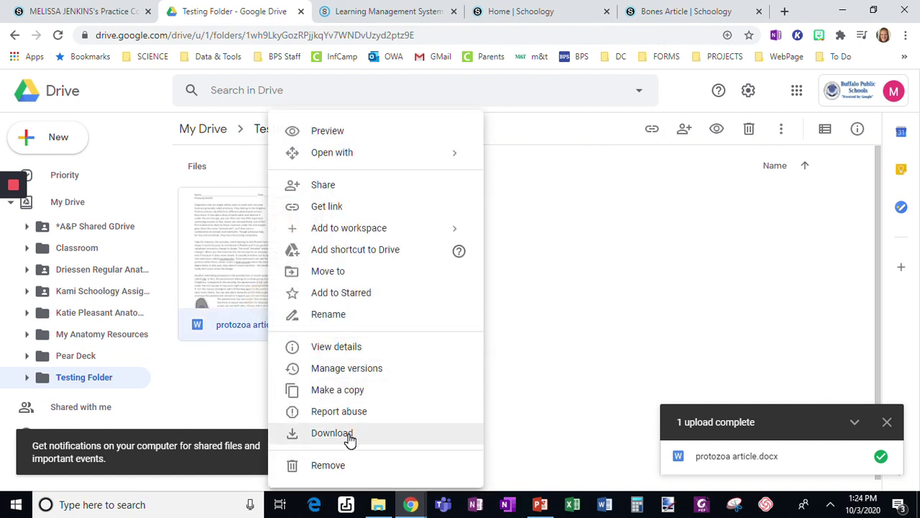
pyautogui.click(560, 296)
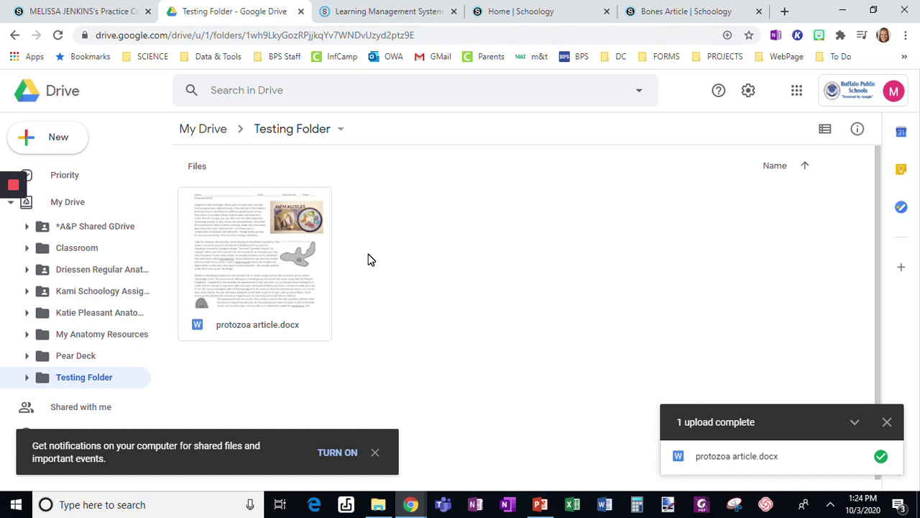
# - Preview protozoa article.docx in Drive and open it with Google Docs
pyautogui.click(281, 277)
pyautogui.doubleClick(279, 273)
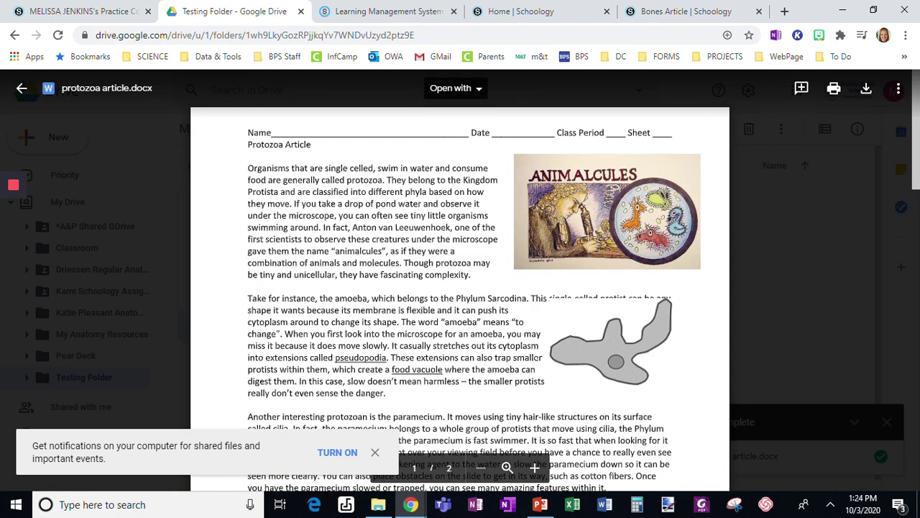
pyautogui.click(22, 88)
pyautogui.doubleClick(283, 284)
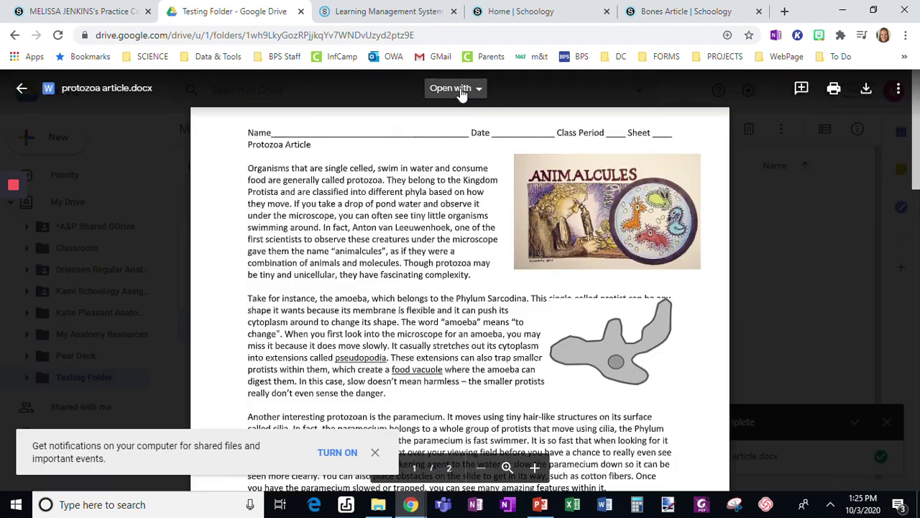
pyautogui.click(450, 88)
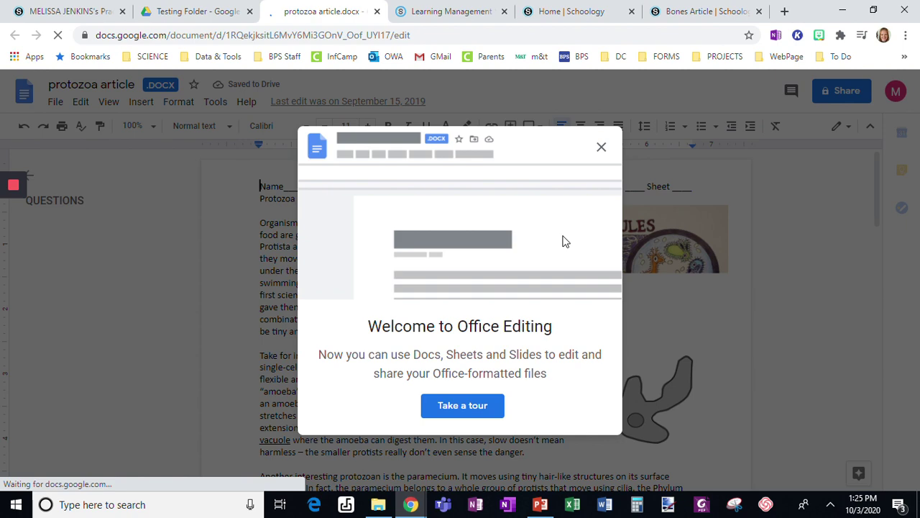
# - Share the protozoa article as Viewer with anyone who has the link, and copy the link
pyautogui.click(604, 149)
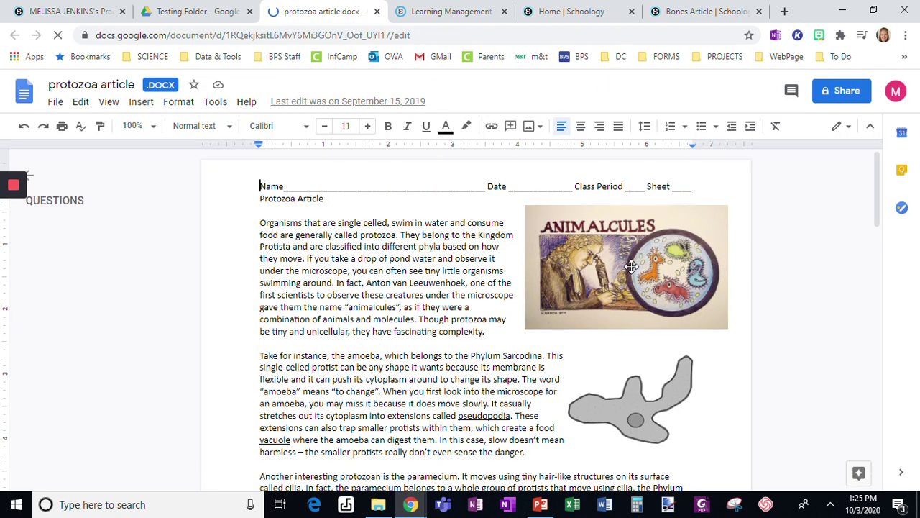
pyautogui.click(847, 95)
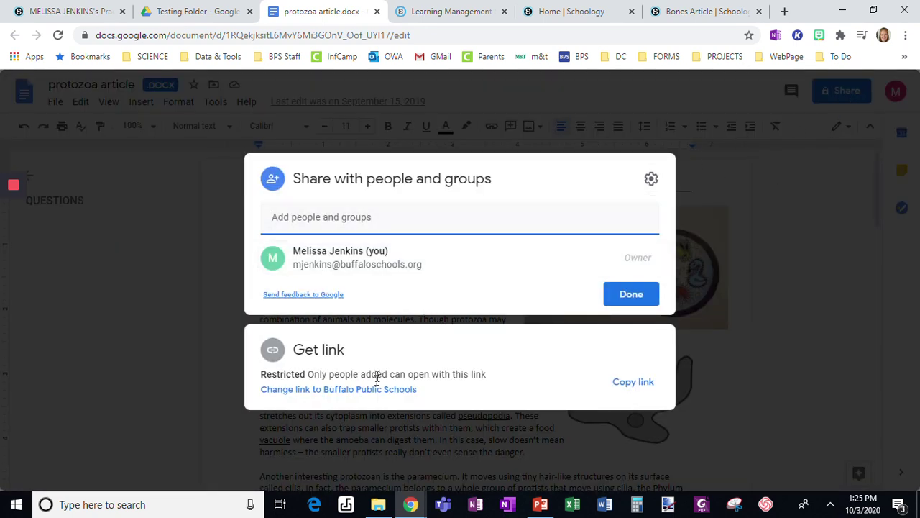
pyautogui.click(366, 391)
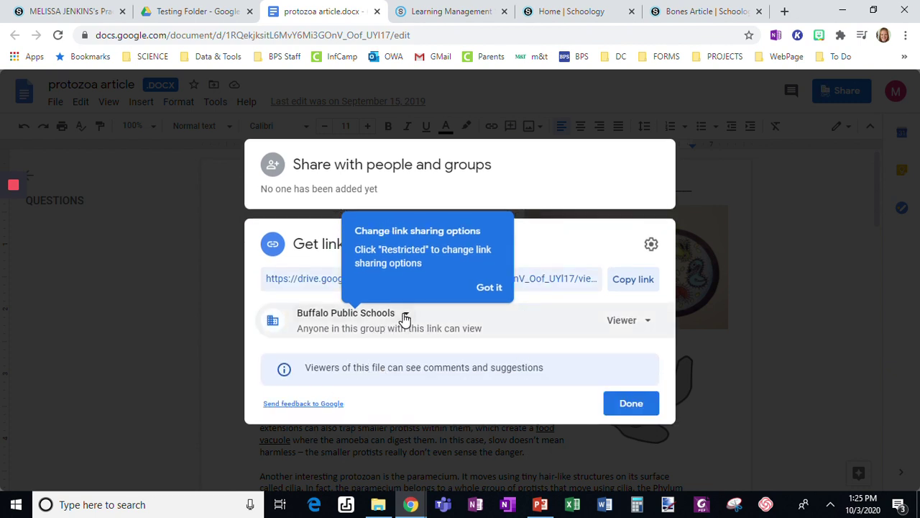
pyautogui.click(405, 316)
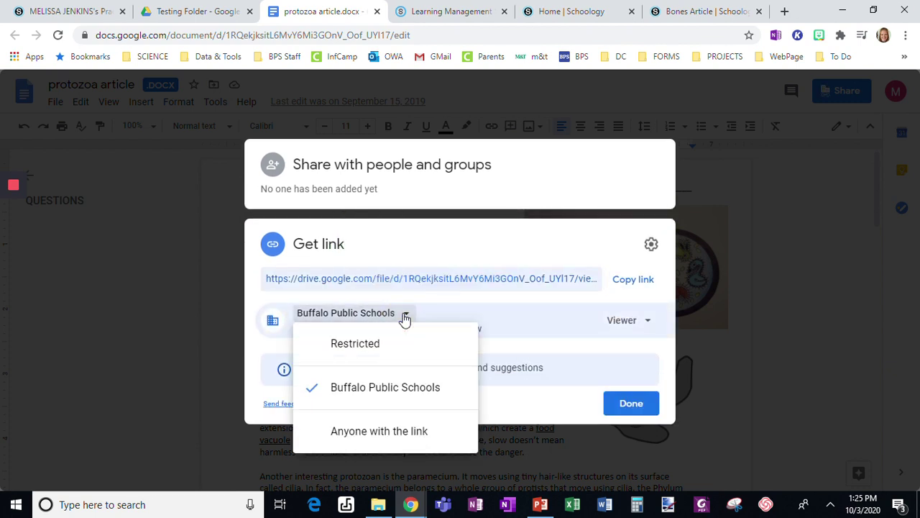
pyautogui.click(374, 432)
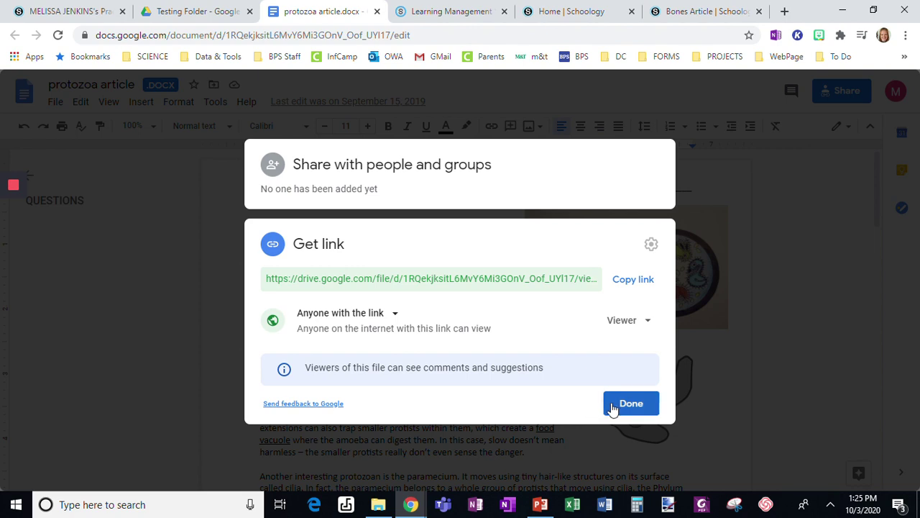
pyautogui.click(635, 282)
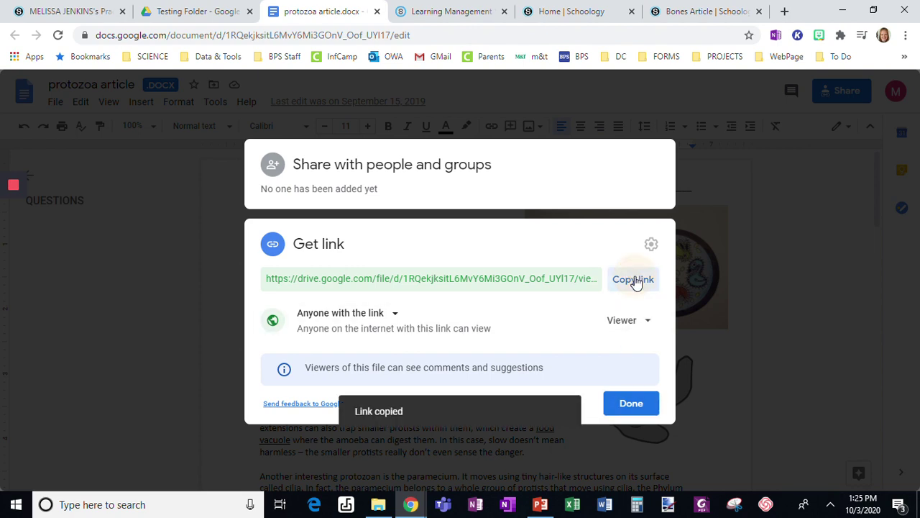
pyautogui.click(626, 407)
# - Attach the share link, changed to end in /copy, titled 'Google Doc link (must make a copy)'
pyautogui.click(70, 15)
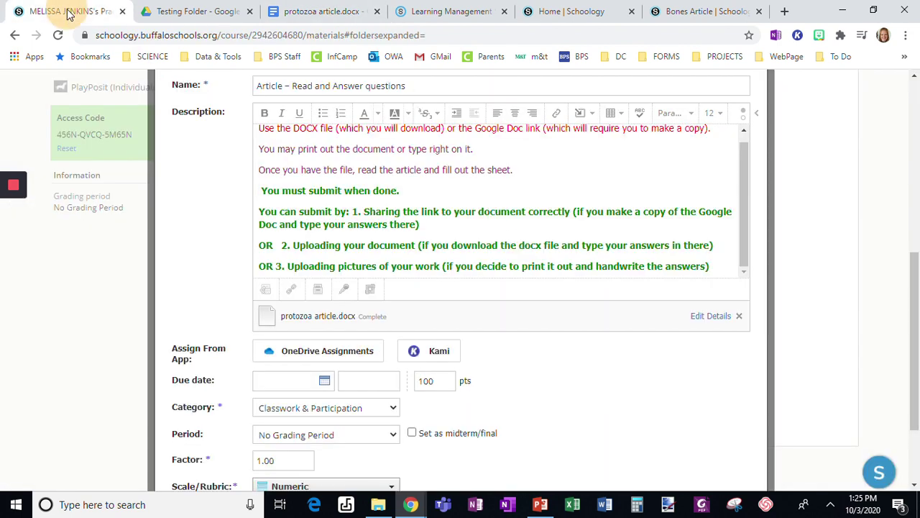
pyautogui.click(291, 288)
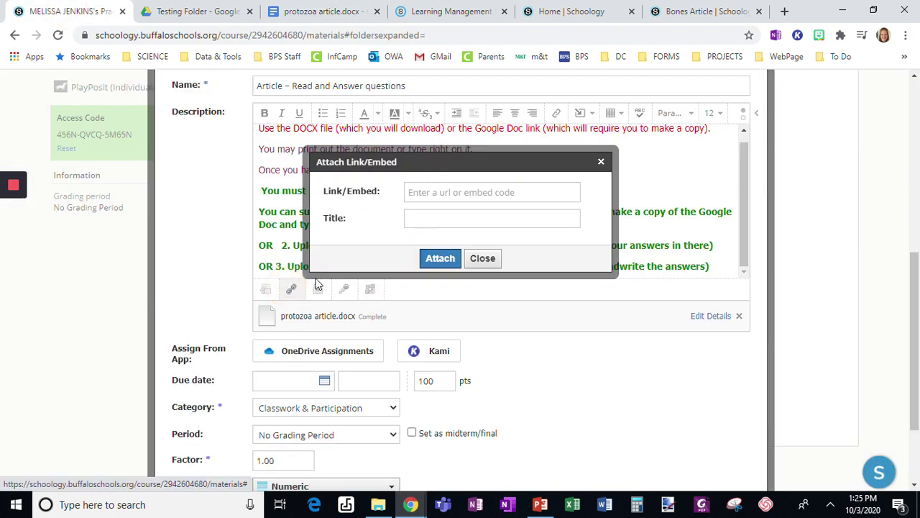
pyautogui.click(447, 193)
pyautogui.hotkey('ctrl', 'v')
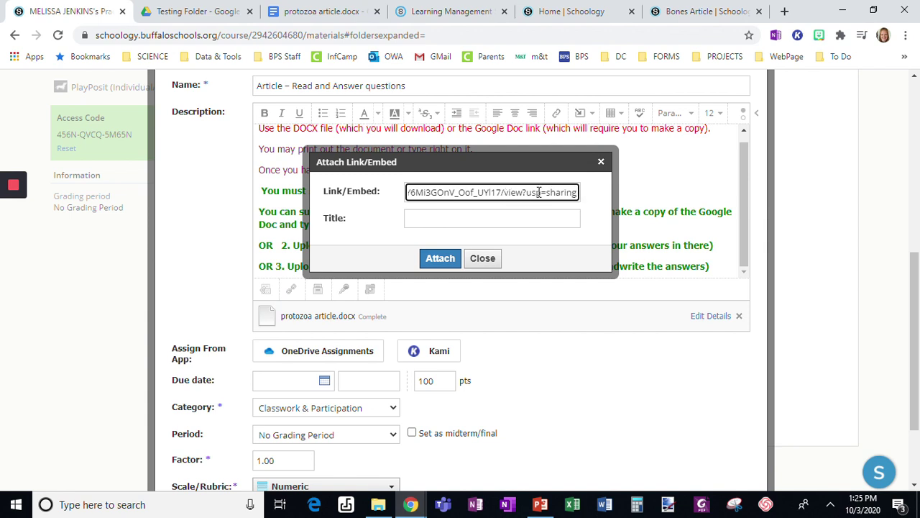
pyautogui.moveTo(504, 193); pyautogui.dragTo(588, 204)
pyautogui.write('copy')
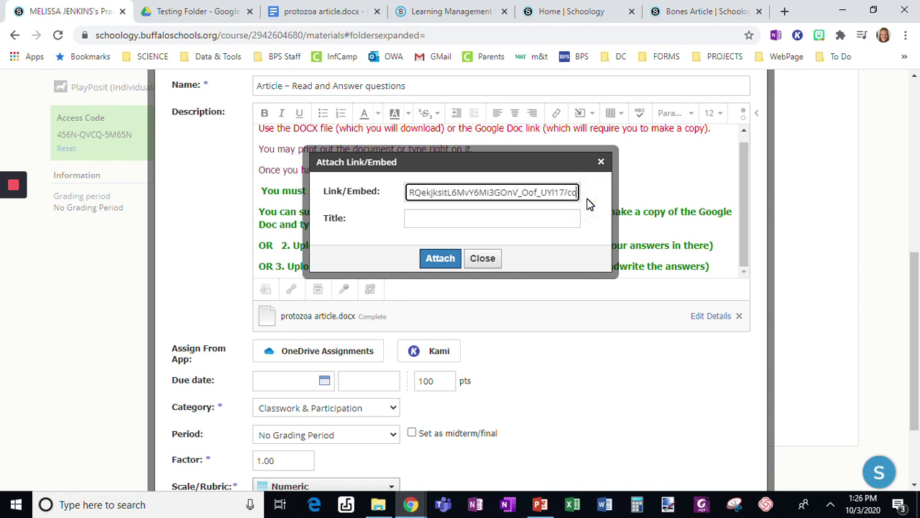
pyautogui.click(478, 218)
pyautogui.write('Google')
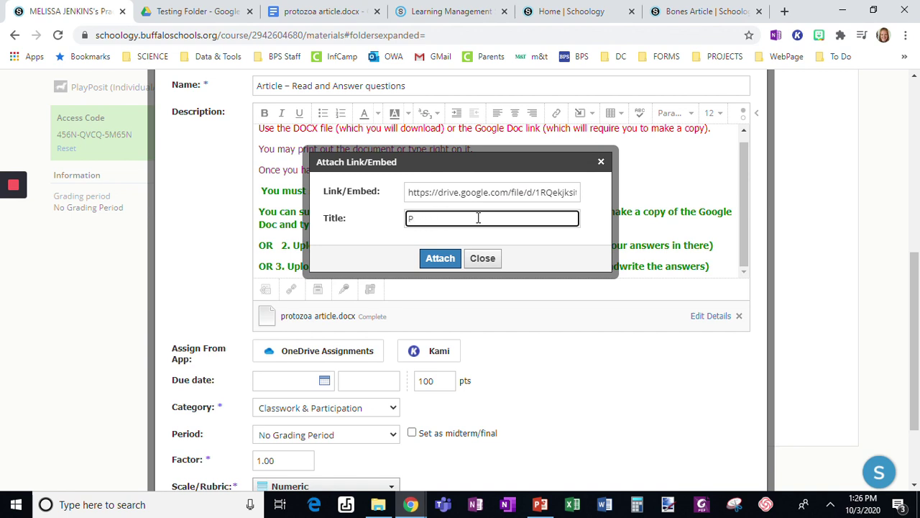
pyautogui.write('od')
pyautogui.write('e D')
pyautogui.write('oc link (must make a copy)')
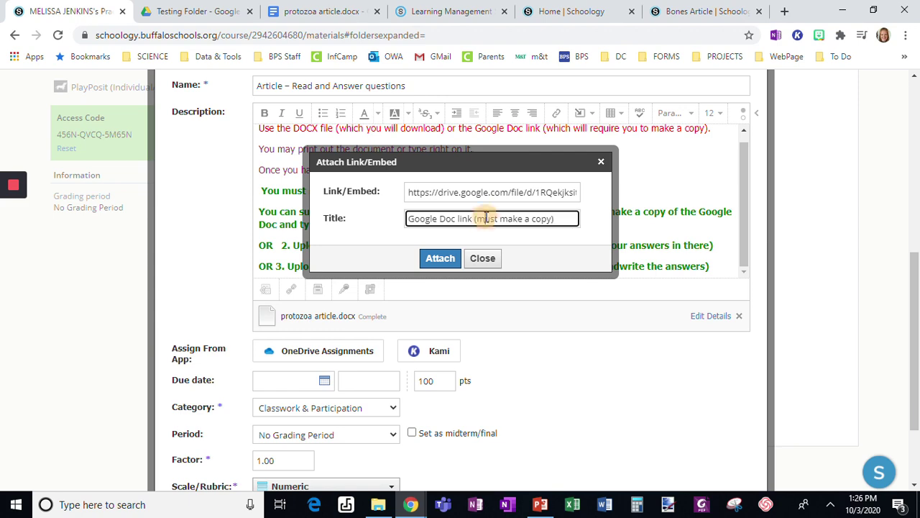
pyautogui.click(463, 264)
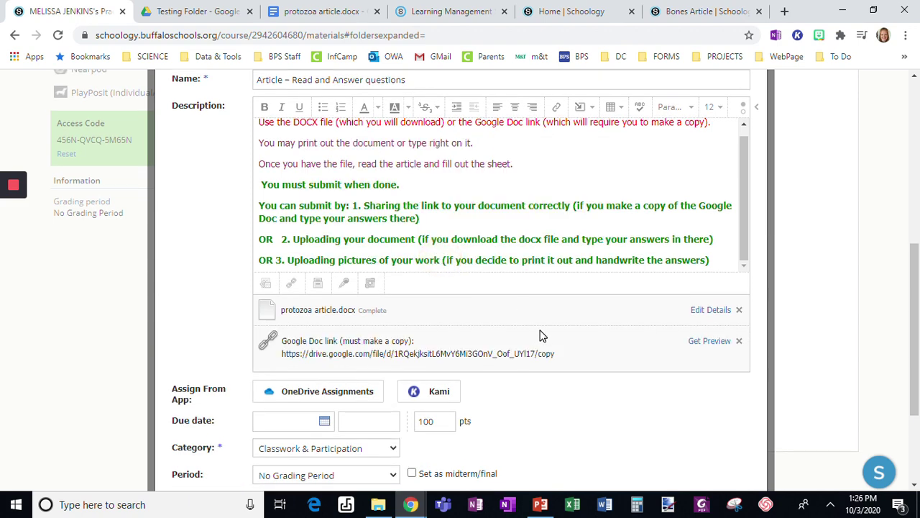
# - Turn off comments for the assignment and create it
pyautogui.scroll(-2, 540, 335)
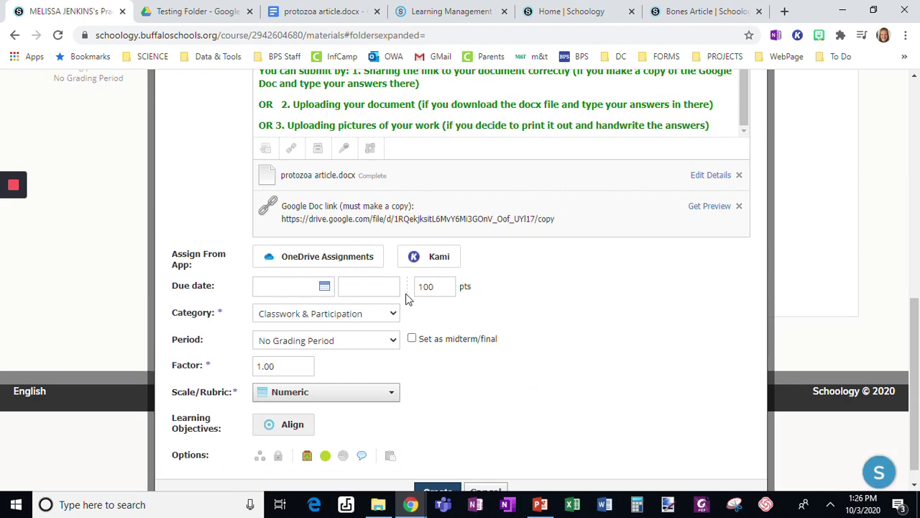
pyautogui.scroll(-1, 512, 317)
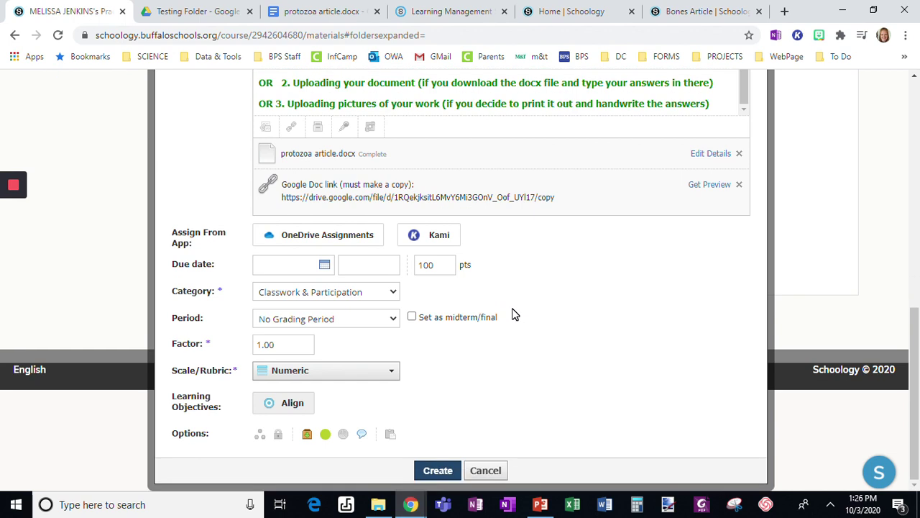
pyautogui.click(361, 436)
pyautogui.scroll(5, 525, 329)
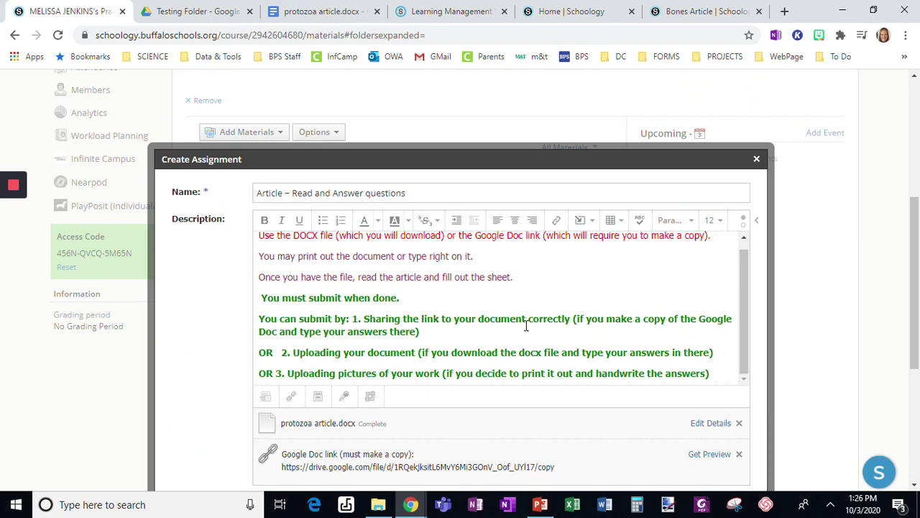
pyautogui.scroll(-1, 529, 309)
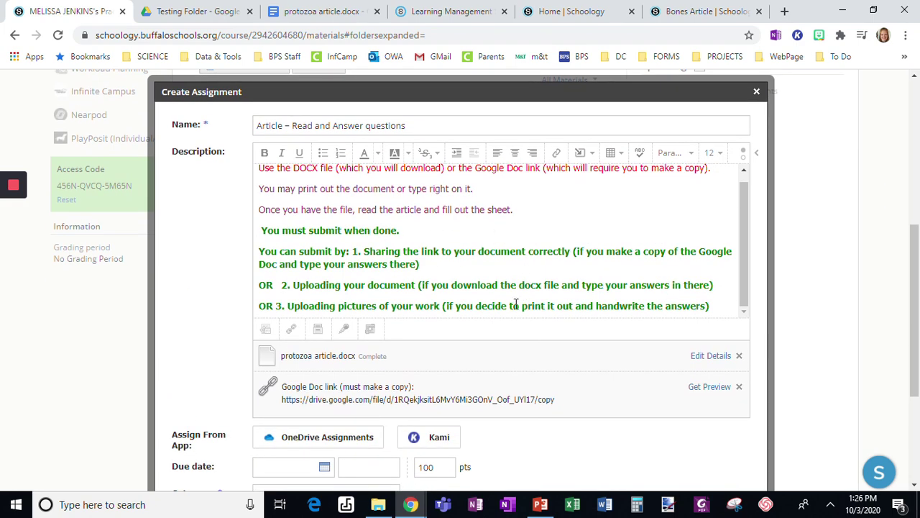
pyautogui.scroll(-3, 590, 267)
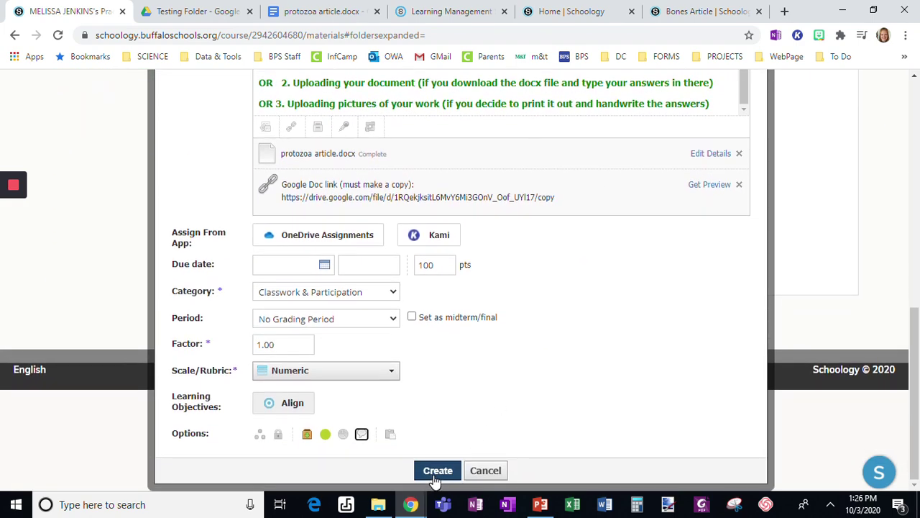
pyautogui.click(437, 470)
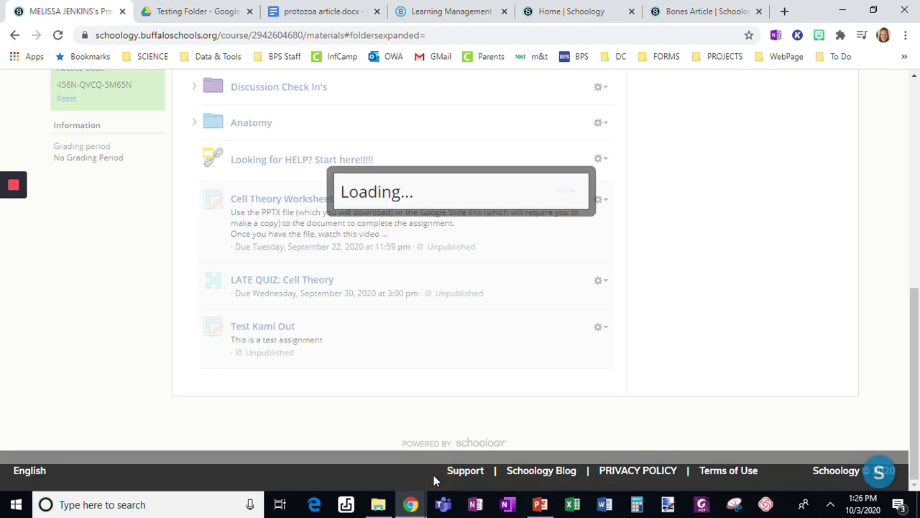